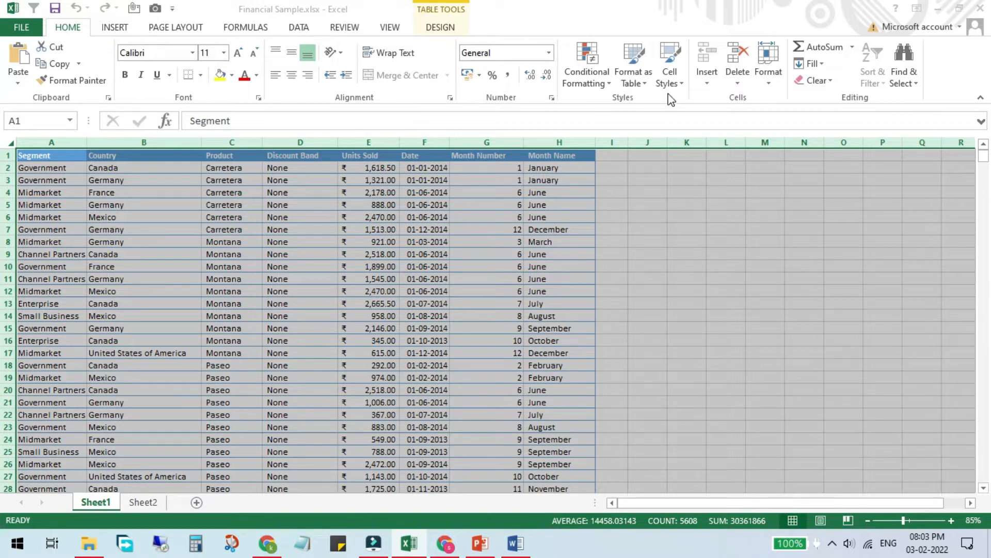
- Examine the Sheet1 source data, including the header row and the columns from Segment to Month Name
left_click(413, 193)
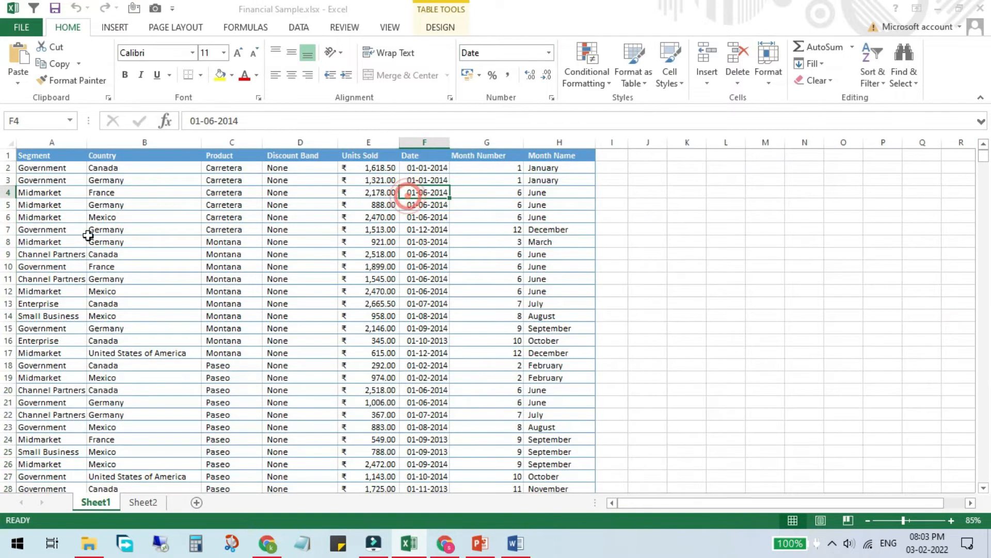
left_click(10, 142)
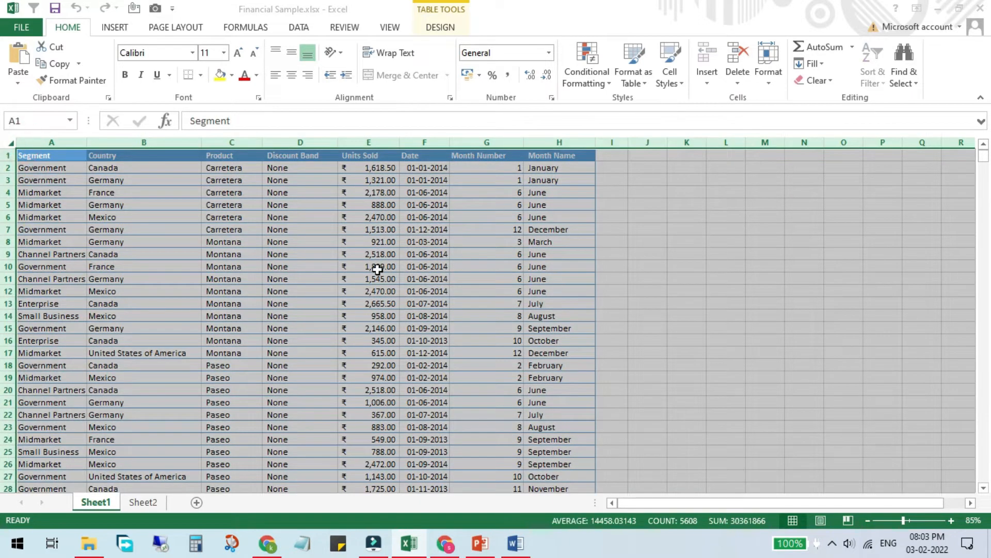
left_click(45, 158)
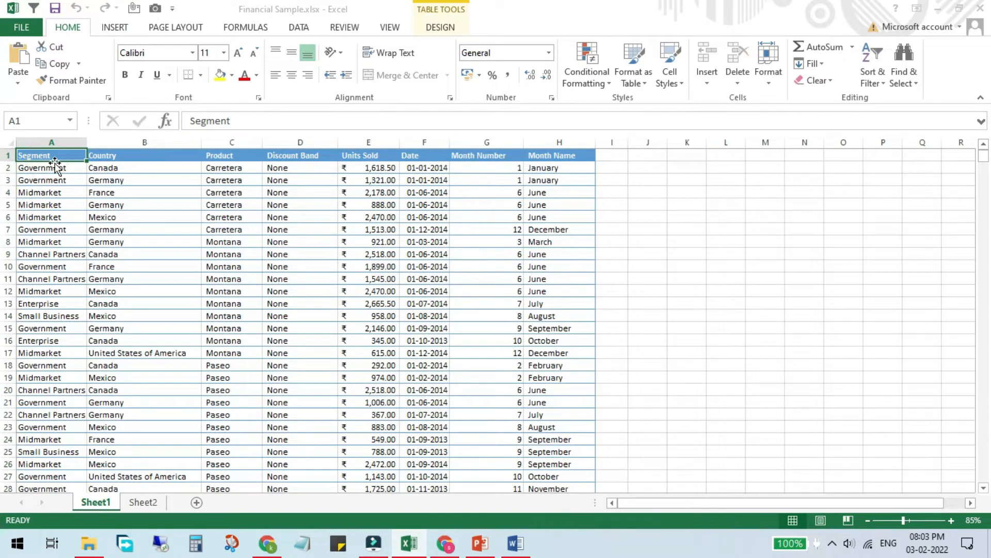
left_click_drag(57, 154, 546, 143)
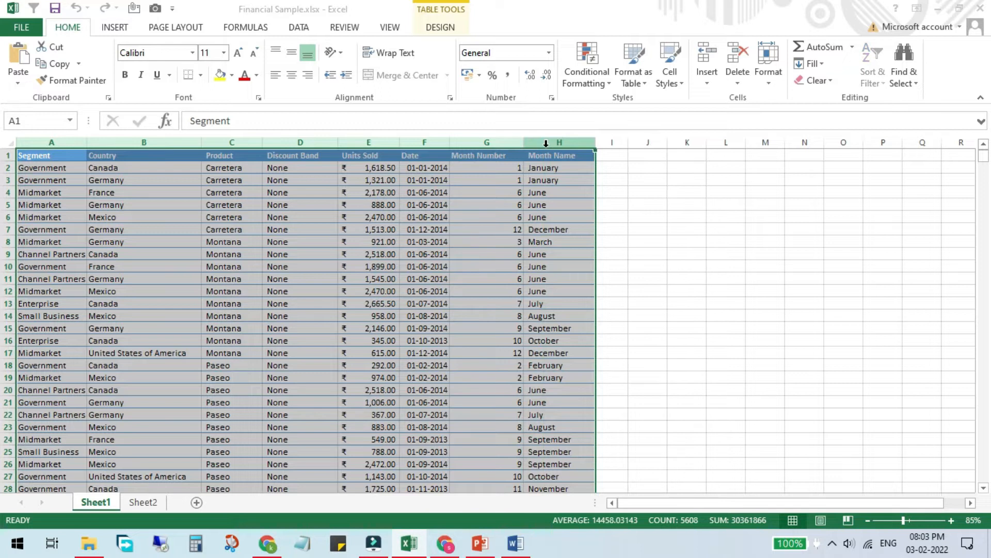
left_click_drag(50, 155, 581, 342)
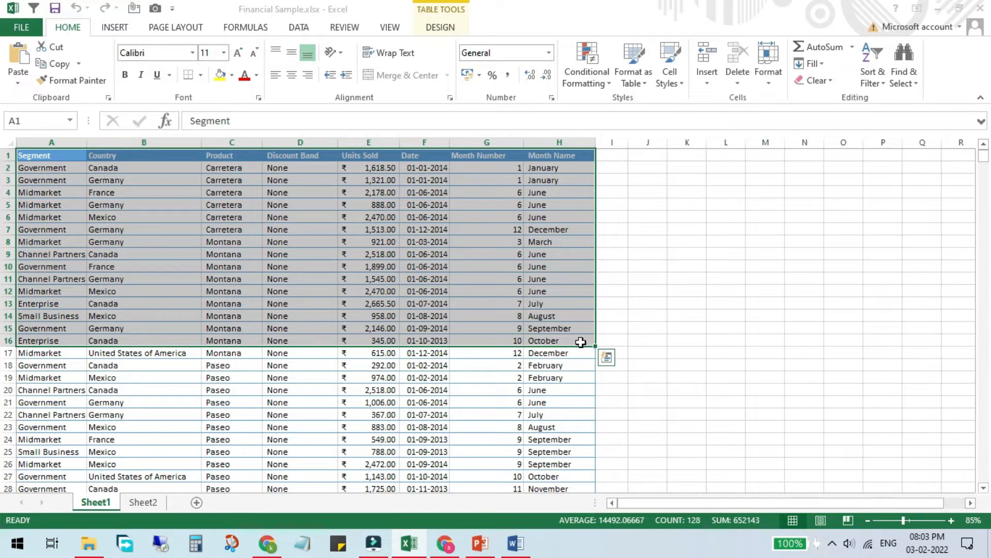
left_click_drag(55, 155, 537, 151)
left_click(52, 156)
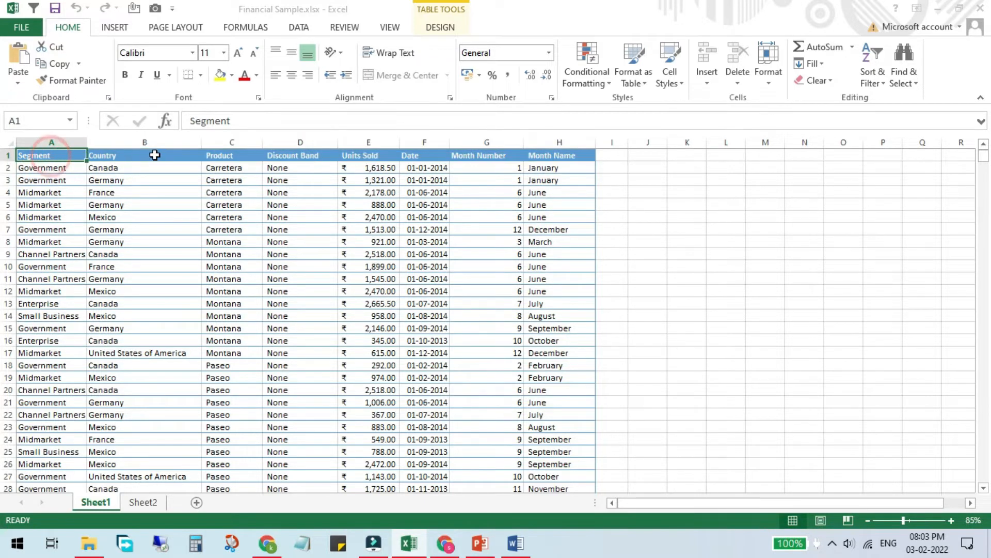
left_click(153, 150)
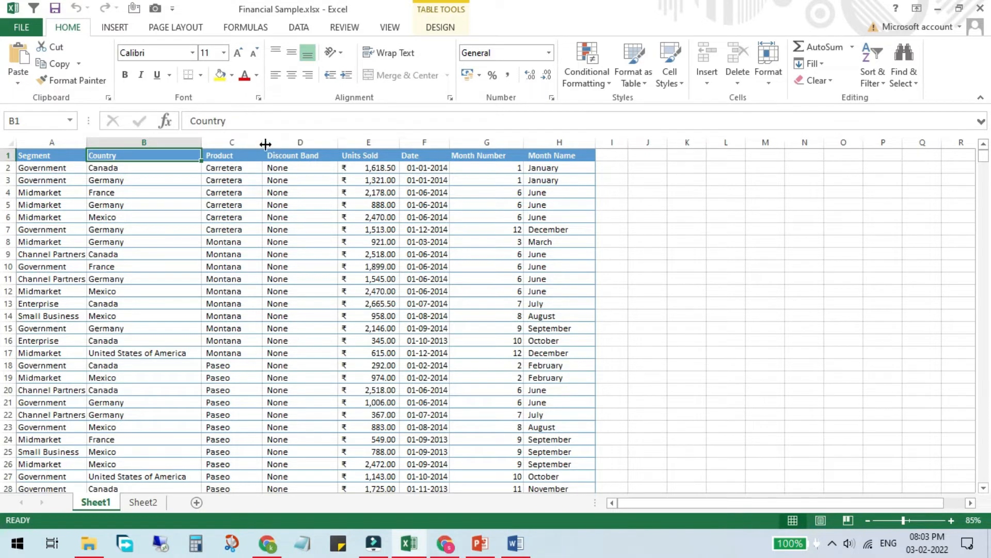
key("Left")
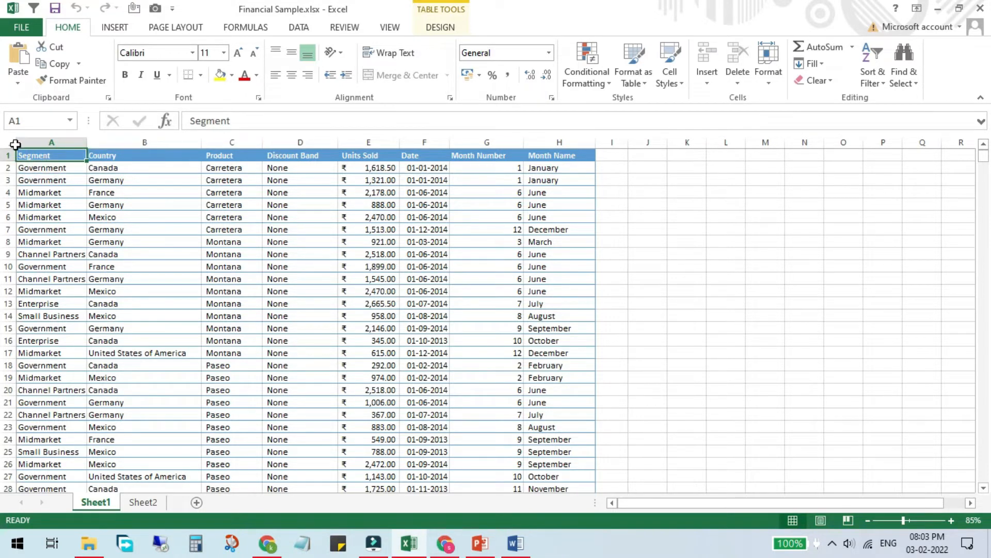
- Select all of Sheet1 and insert a PivotTable based on Sheet1!$A:$H in a new worksheet
left_click(11, 141)
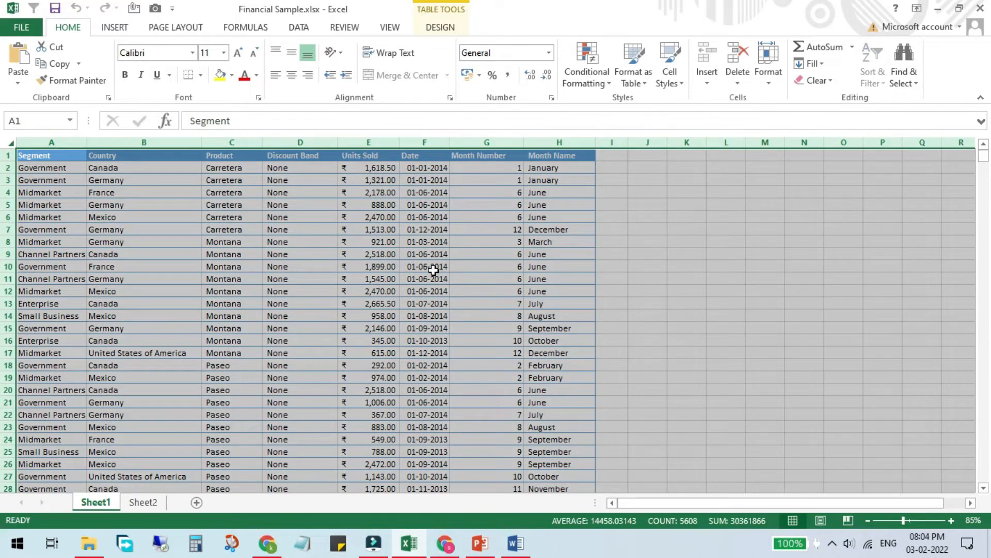
left_click(111, 29)
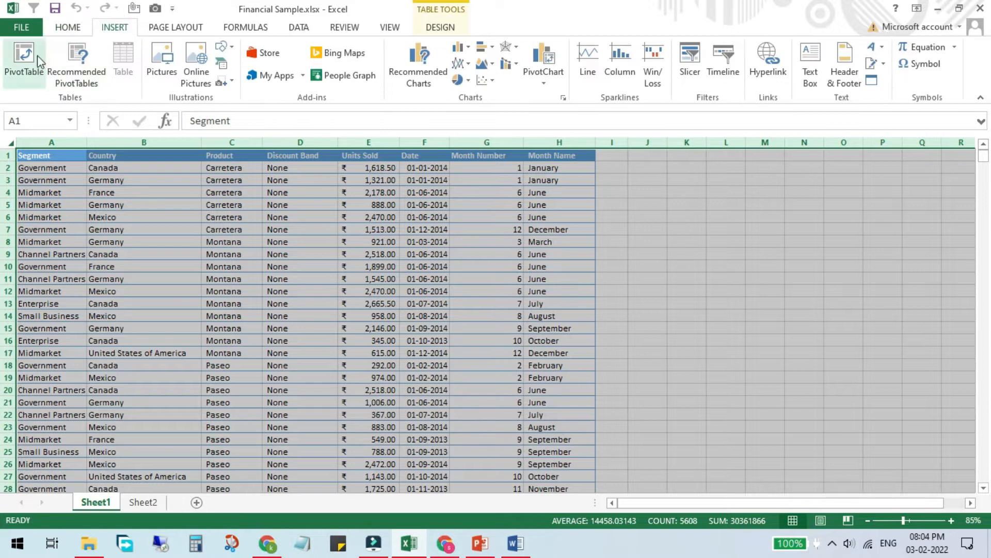
left_click(25, 77)
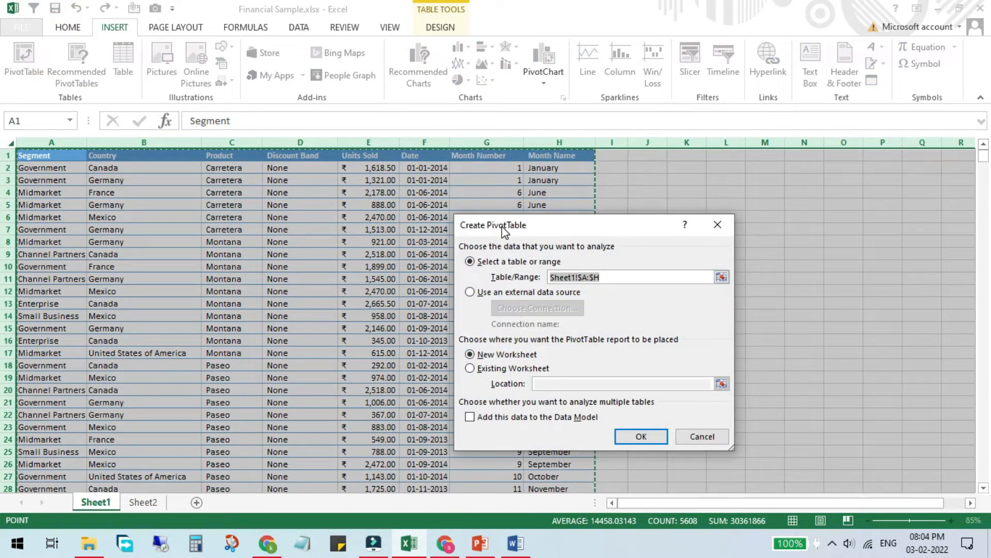
left_click_drag(518, 230, 371, 233)
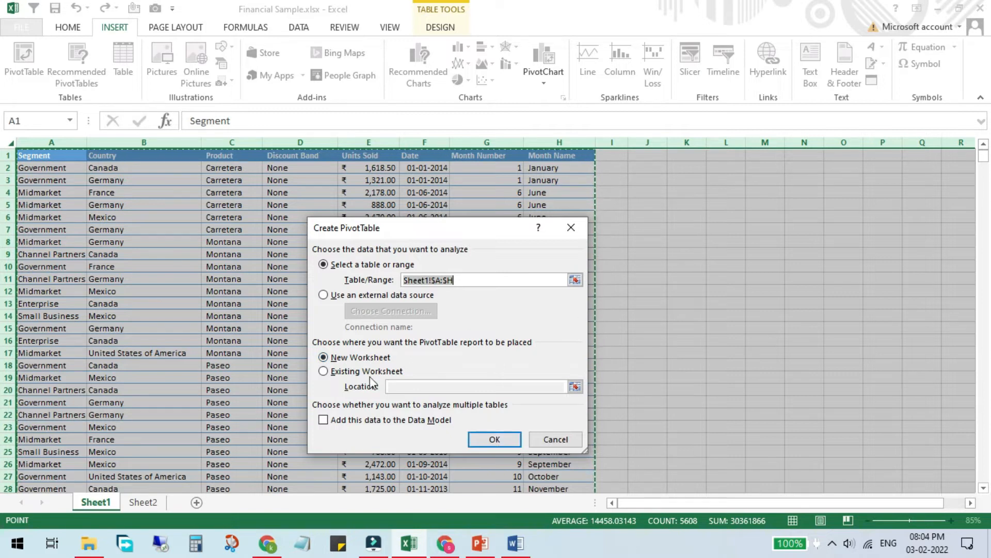
left_click(488, 440)
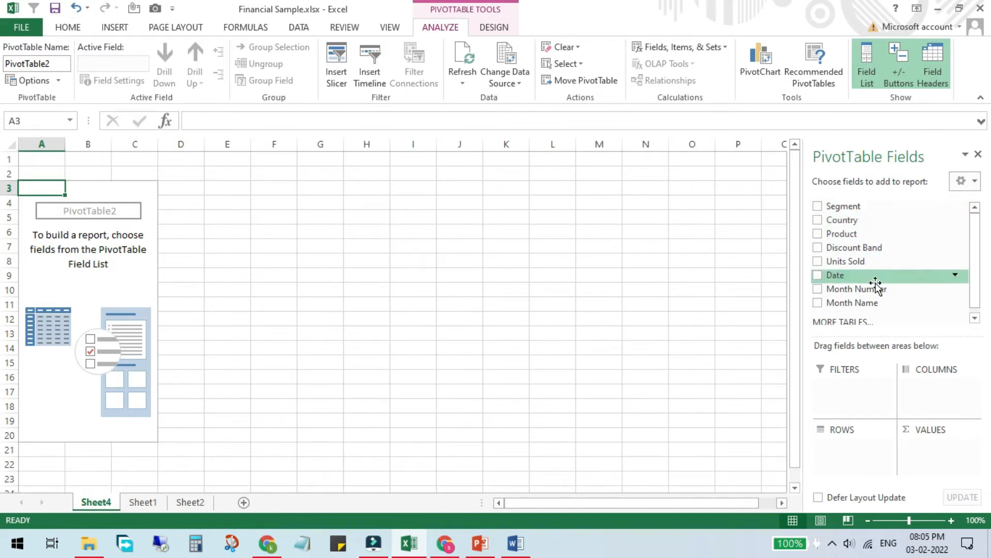
- Compare the PivotTable field list on Sheet4 with the header row and Country column of Sheet1
left_click(143, 501)
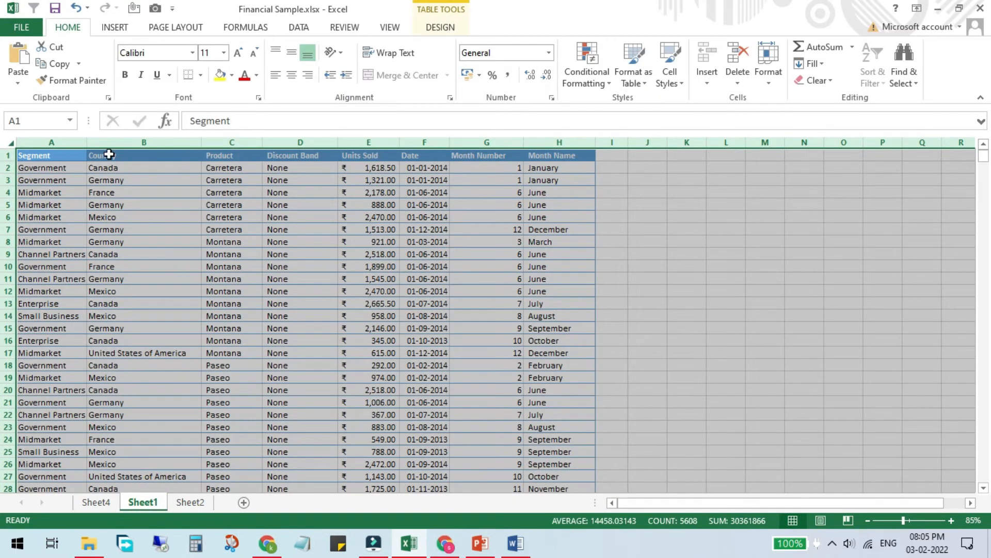
left_click_drag(60, 155, 537, 155)
left_click(103, 502)
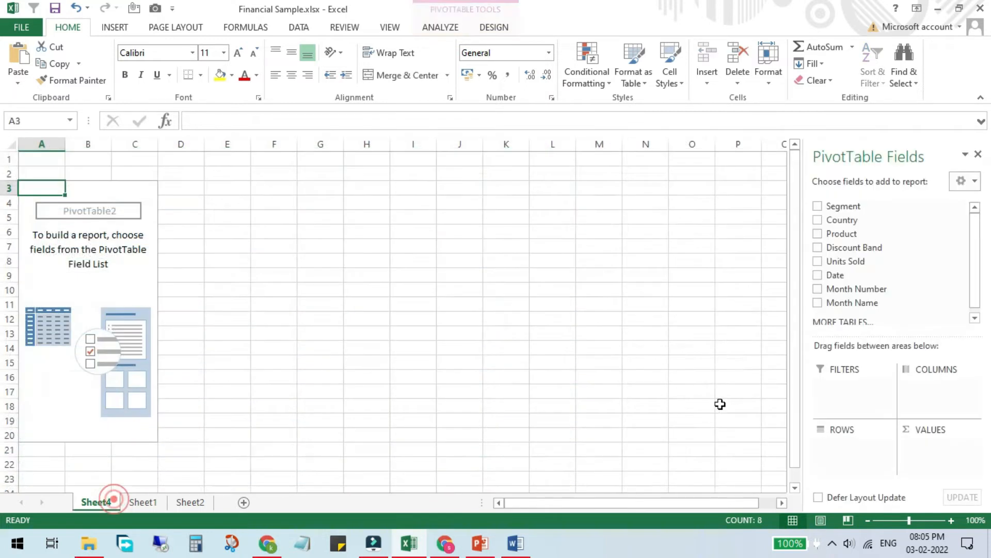
mouse_move(976, 241)
left_mouse_down()
mouse_move(983, 280)
mouse_move(975, 232)
left_mouse_up()
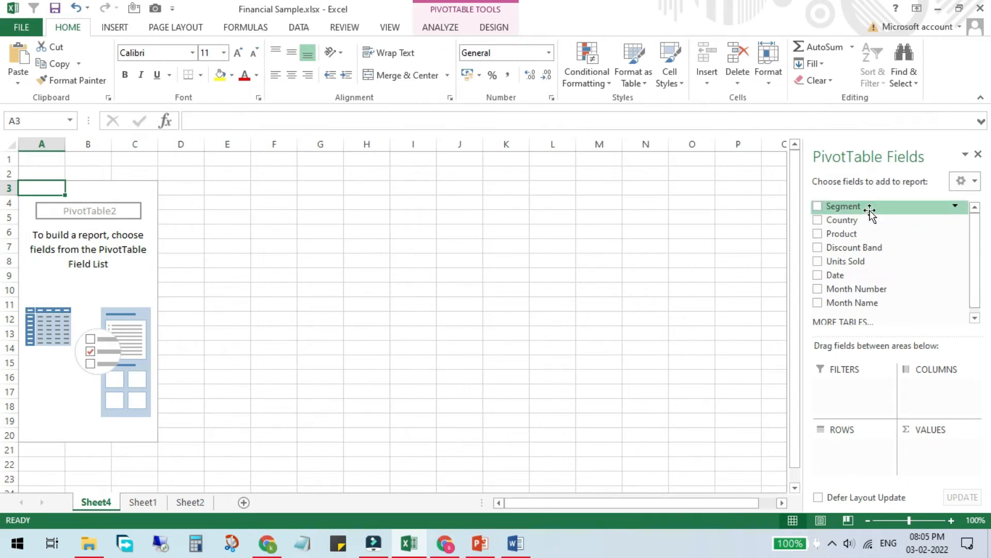
left_click(142, 502)
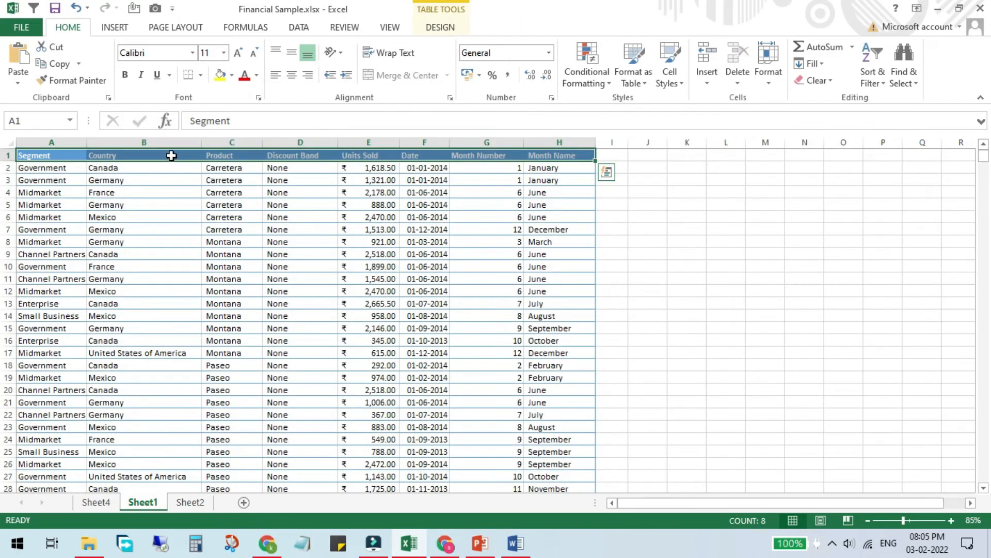
left_click_drag(170, 154, 177, 253)
left_click(96, 501)
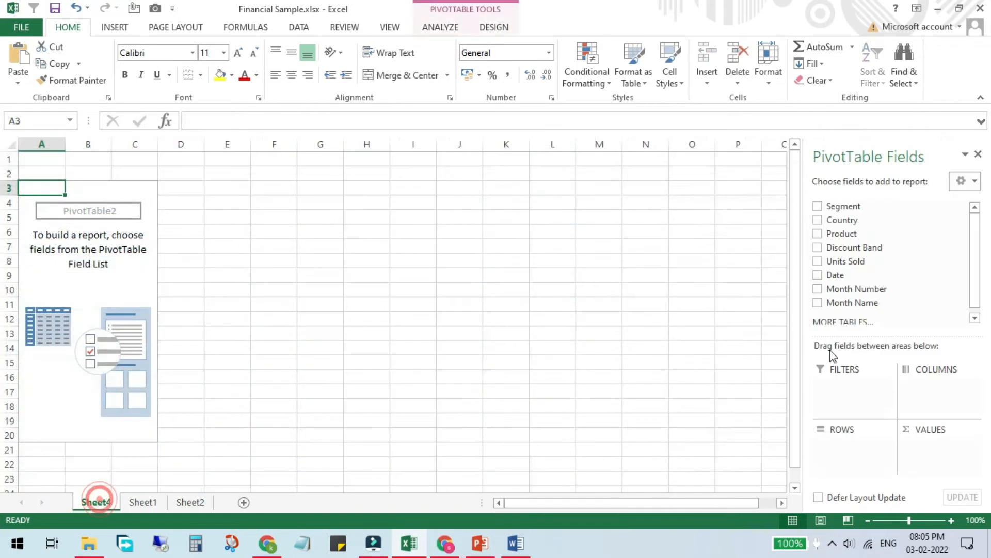
- Add Country to the PivotTable's rows and also to its values as a count
left_click_drag(849, 221, 858, 447)
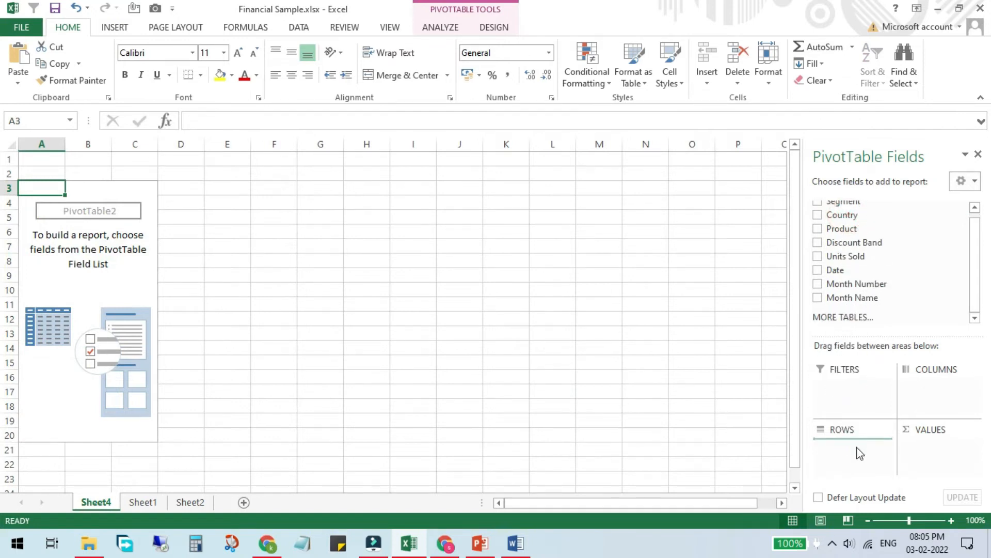
left_click_drag(10, 202, 6, 277)
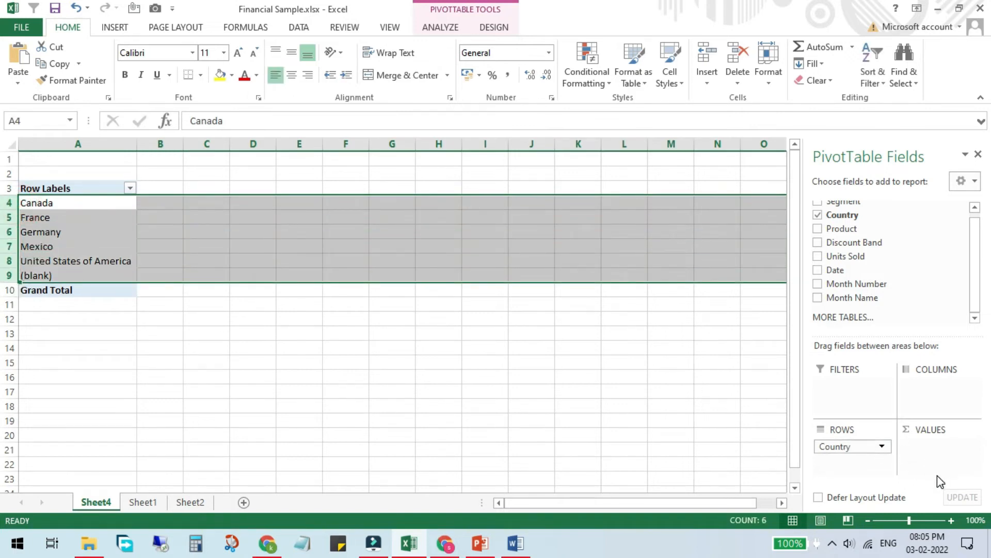
left_click_drag(837, 217, 929, 450)
left_click(207, 206)
left_click_drag(207, 206, 200, 258)
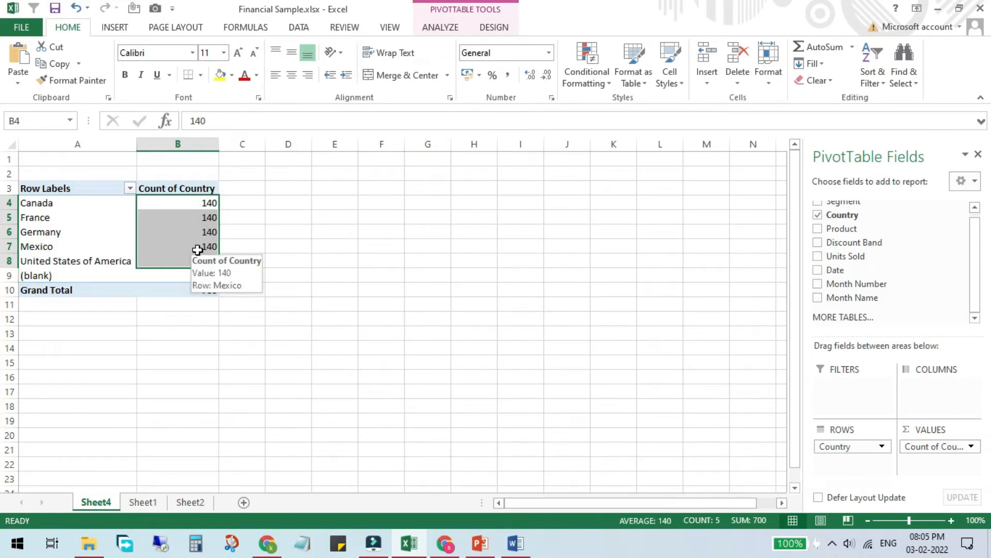
- Check the repeated country entries in Sheet1 against the country counts in the Sheet4 PivotTable
left_click(141, 501)
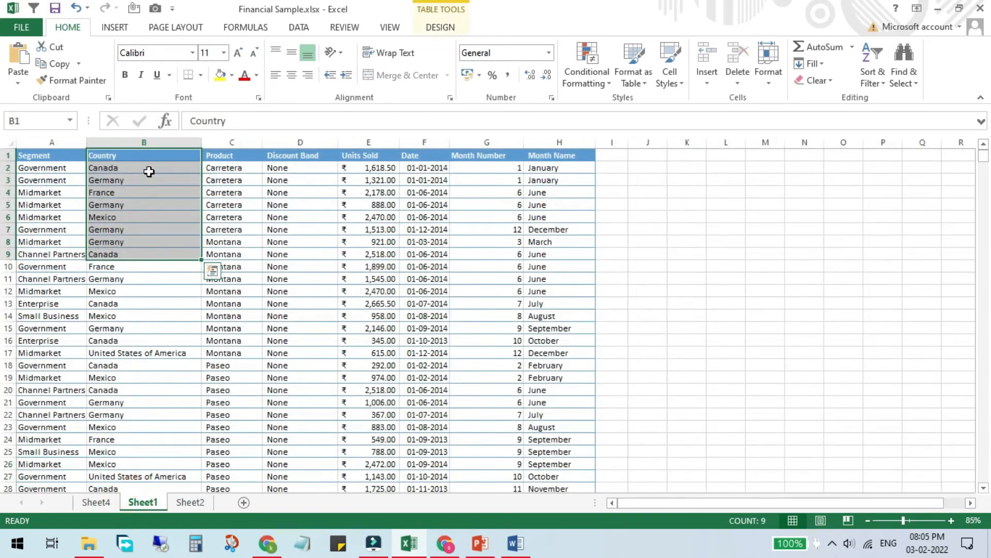
left_click(142, 185)
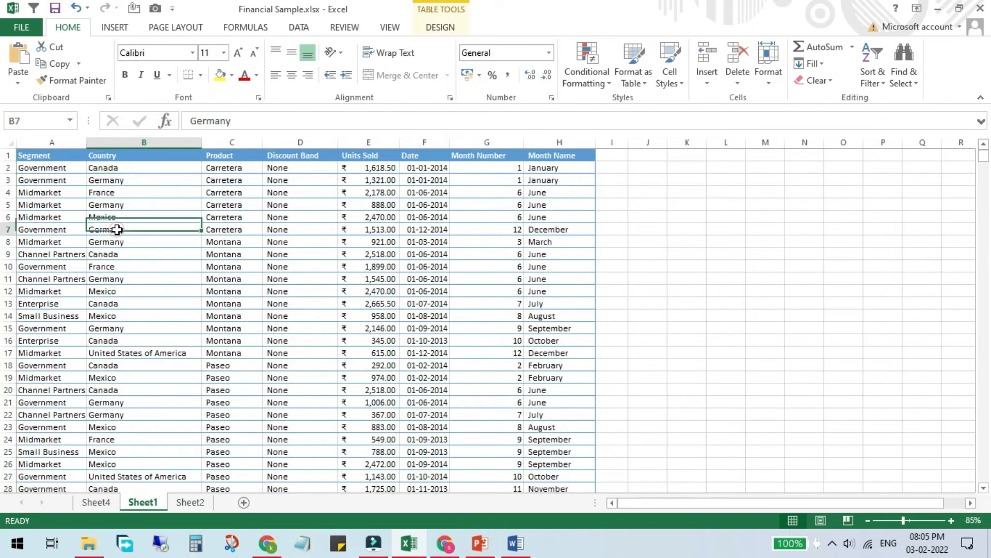
left_click(114, 240)
left_click(122, 181, "ctrl")
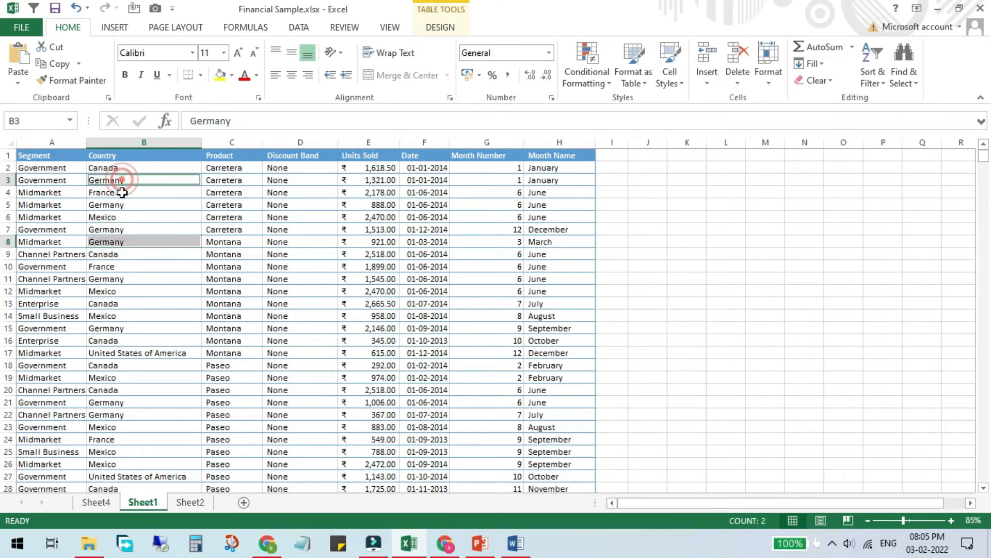
left_click(97, 502)
left_click(197, 222)
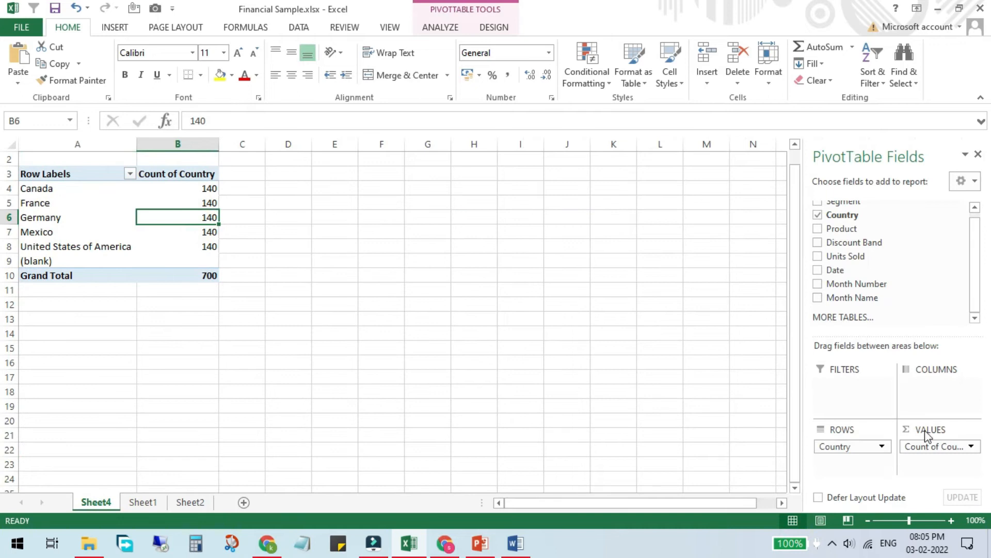
- Remove Country from the PivotTable's values and rows, and put Product in the rows instead
left_click_drag(936, 448, 892, 266)
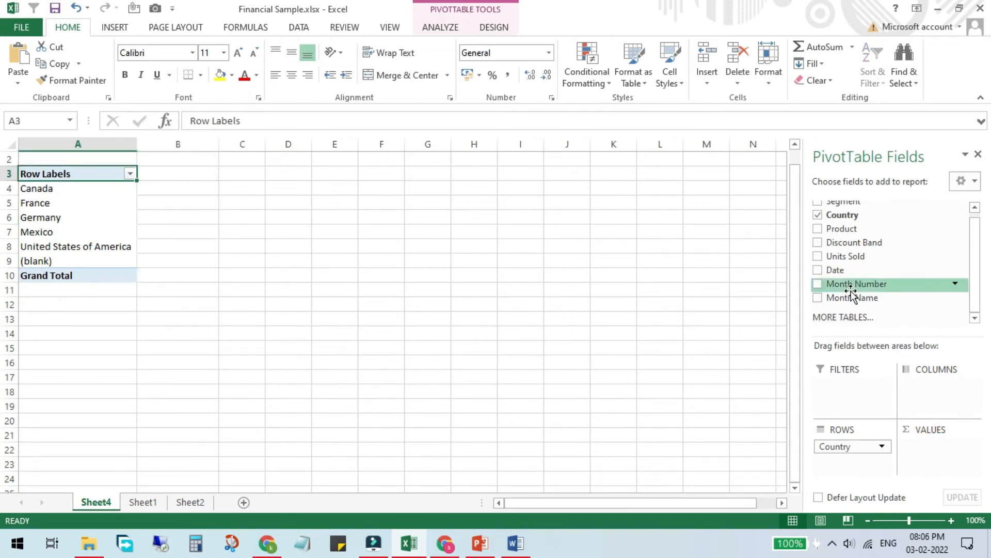
scroll(975, 267, "up", 1)
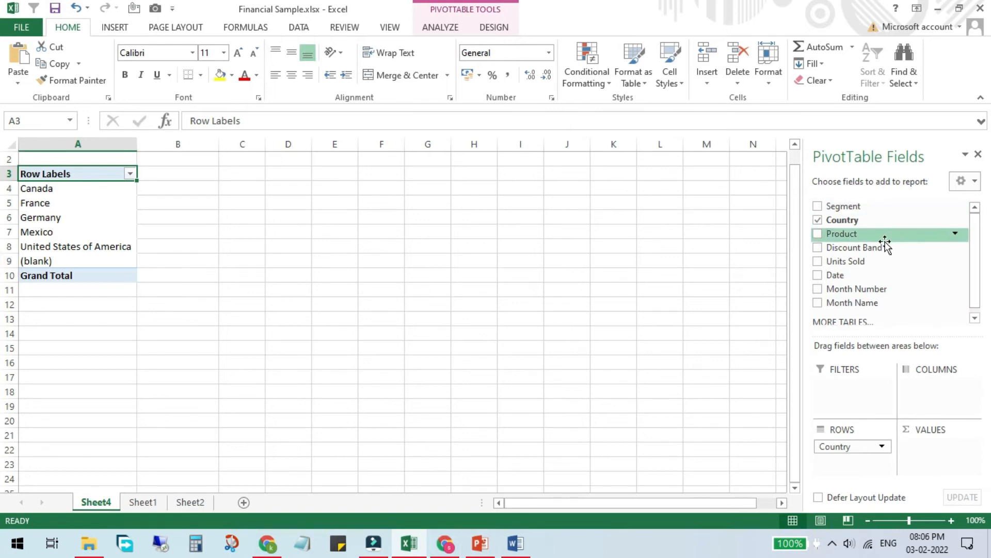
left_click_drag(873, 235, 888, 281)
left_click_drag(852, 447, 859, 281)
left_click_drag(859, 229, 843, 451)
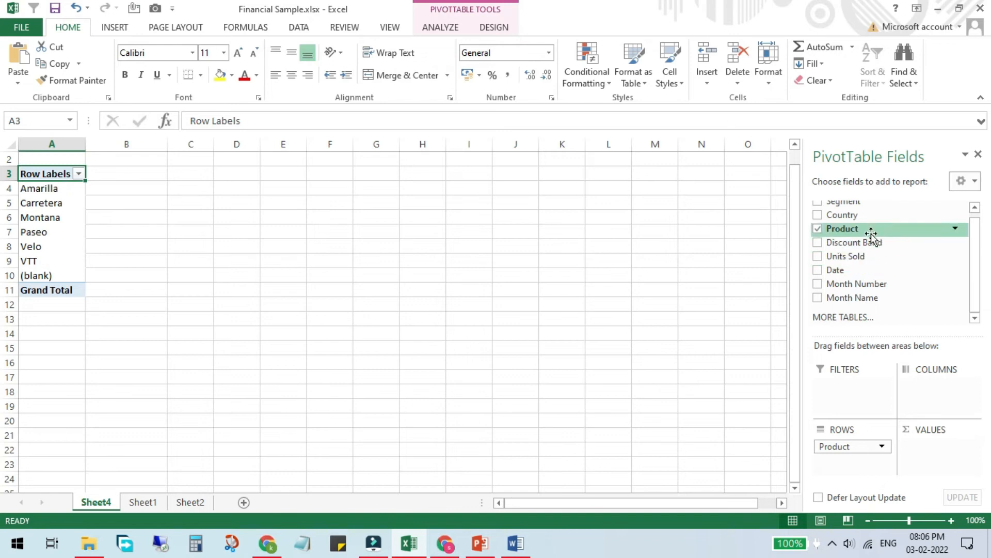
- Review the date, units sold and month name entries in the Sheet1 source data
left_click(140, 502)
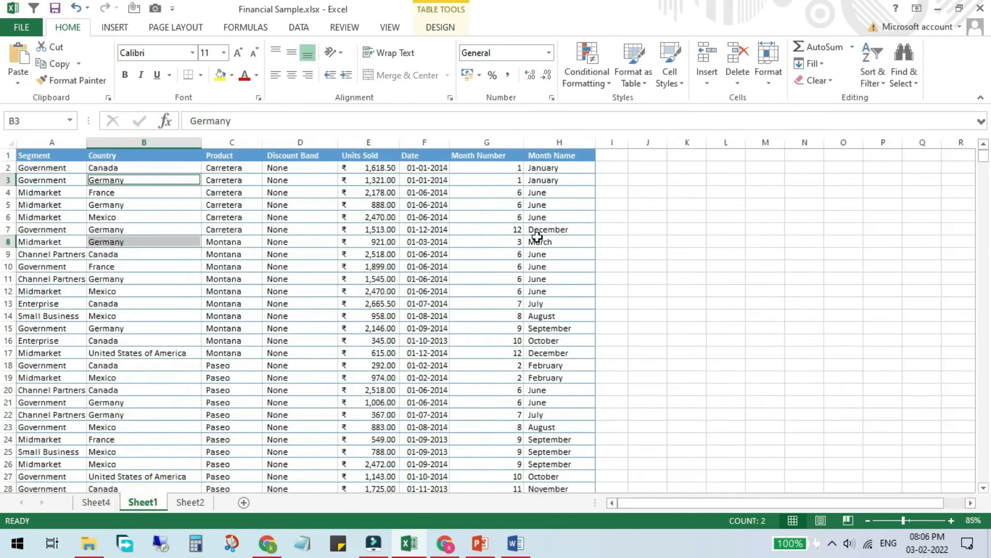
left_click_drag(485, 164, 429, 241)
left_click(379, 194)
left_click_drag(380, 196, 378, 194)
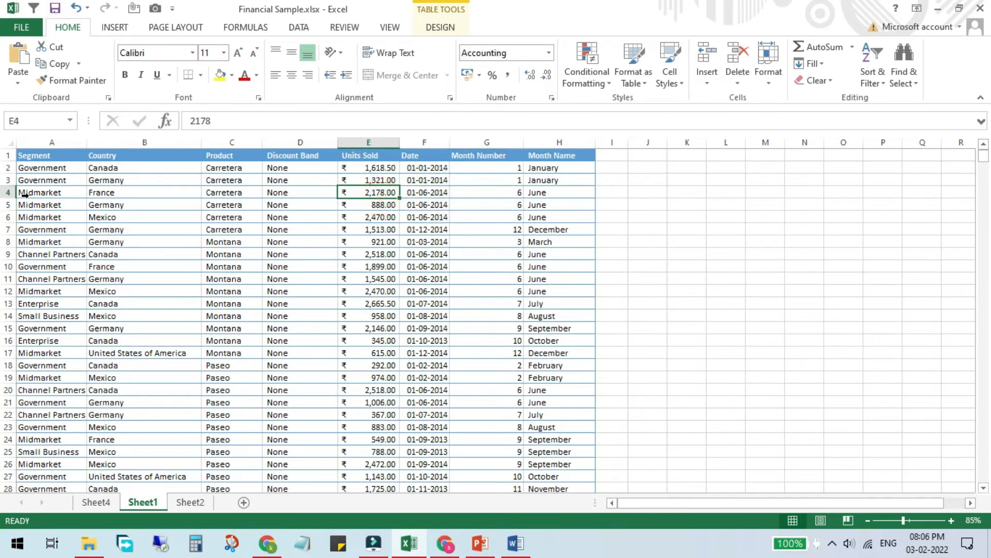
left_click_drag(556, 169, 559, 230)
left_click(97, 502)
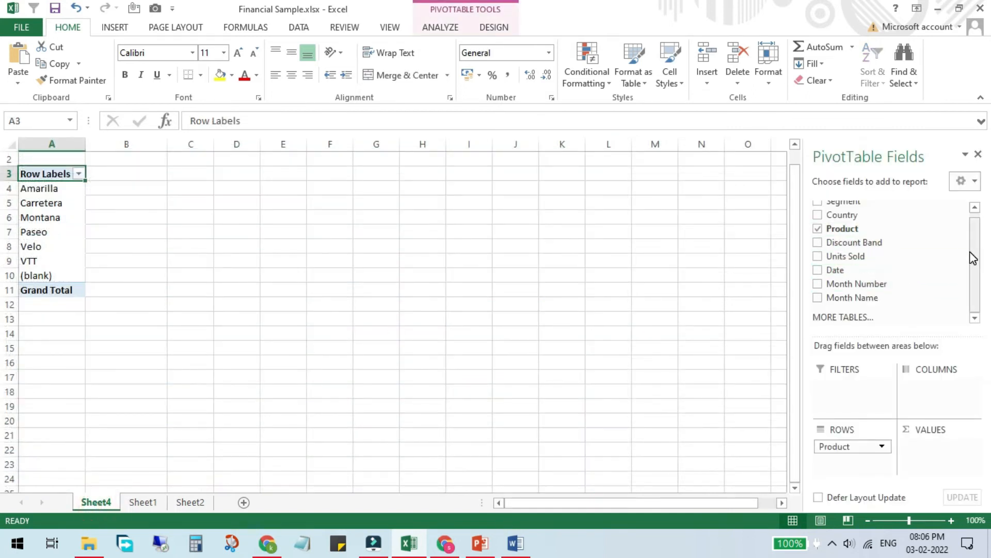
- Add Month Name to the columns of the Sheet4 PivotTable
left_click_drag(872, 298, 934, 388)
left_click_drag(128, 145, 671, 206)
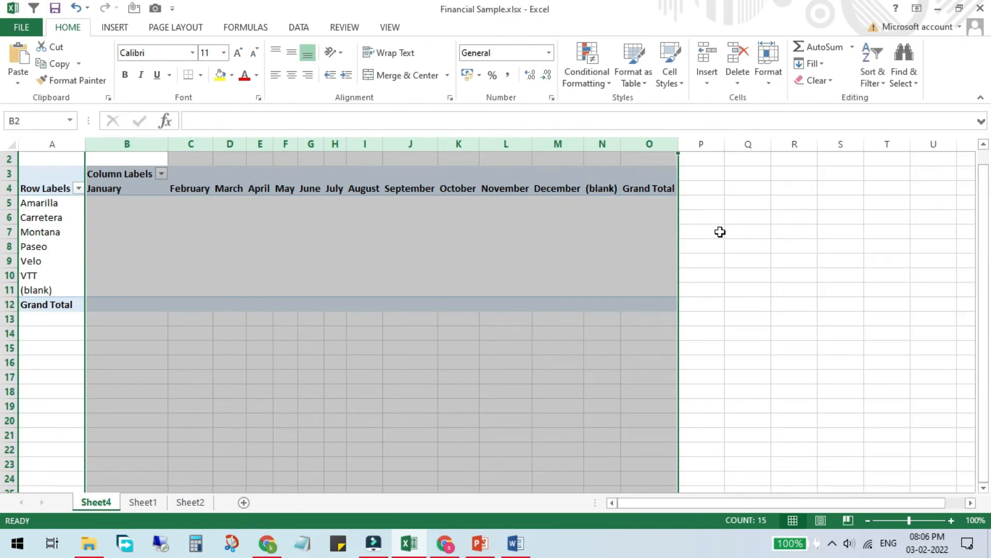
left_click(607, 262)
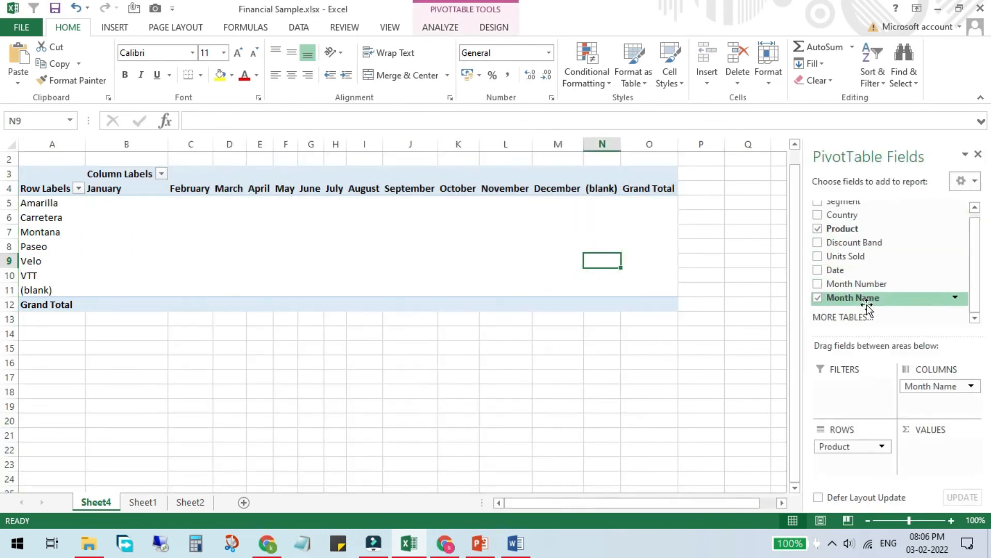
- Add Product to the PivotTable's values as a count and review the counts per product and month
left_click_drag(843, 228, 944, 457)
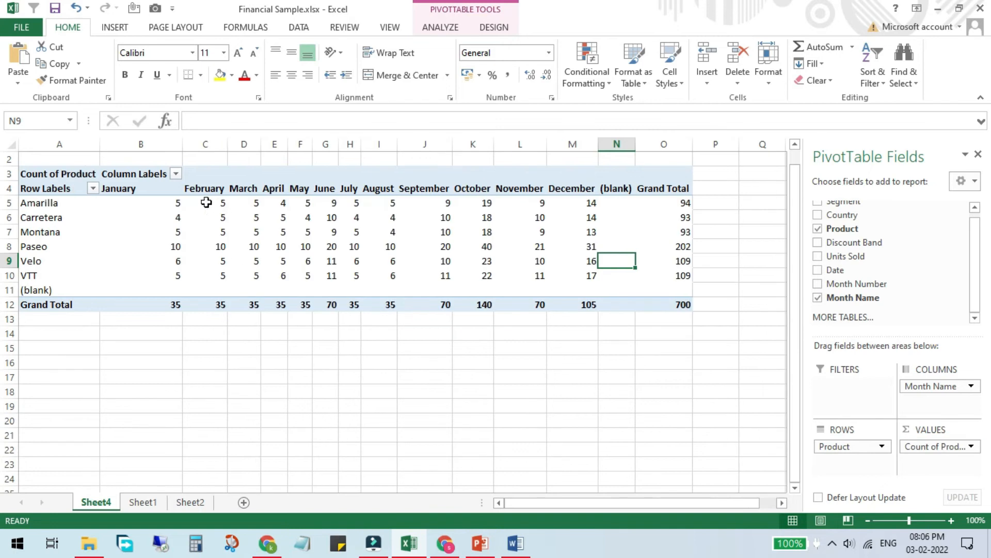
left_click_drag(140, 194, 448, 295)
left_click(62, 204)
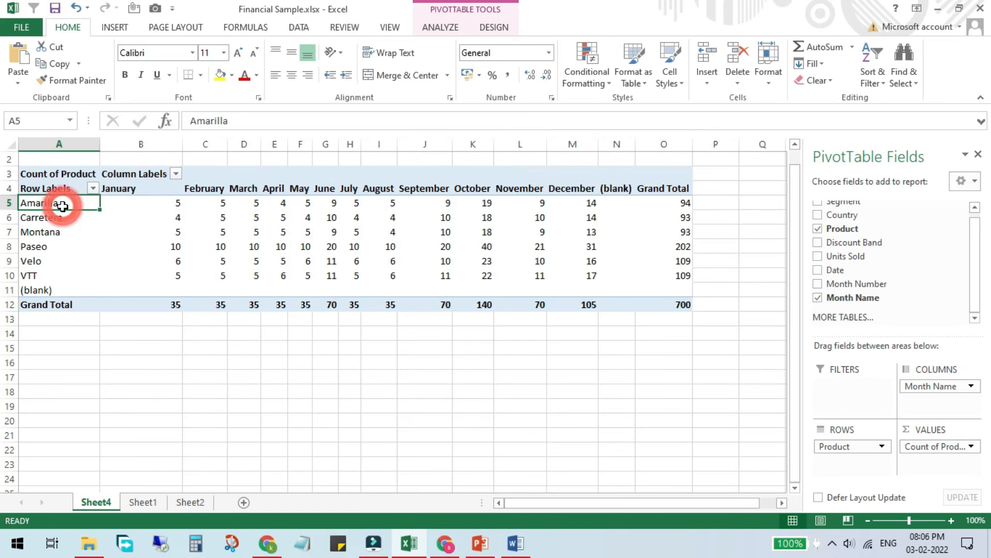
left_click_drag(62, 204, 60, 290)
left_click_drag(127, 191, 138, 237)
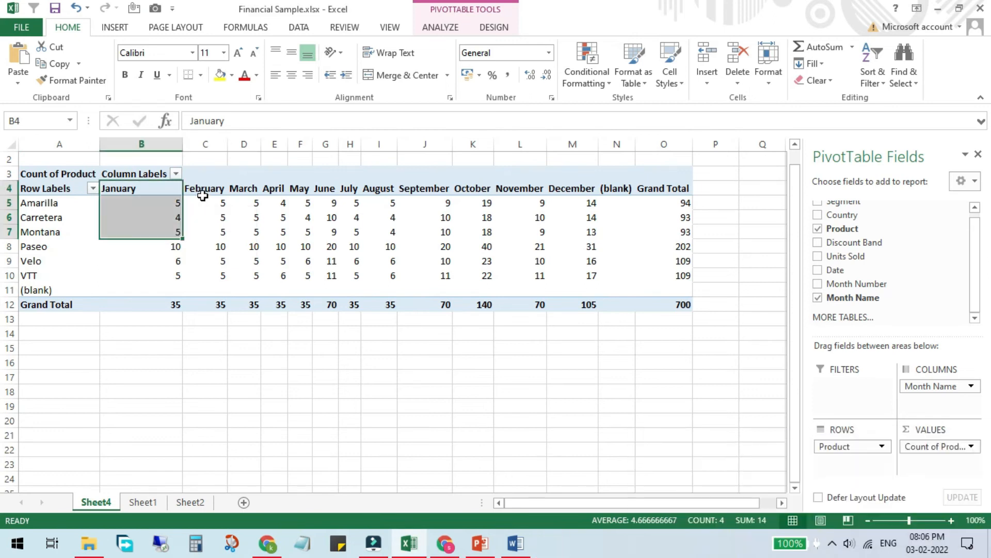
left_click(271, 241)
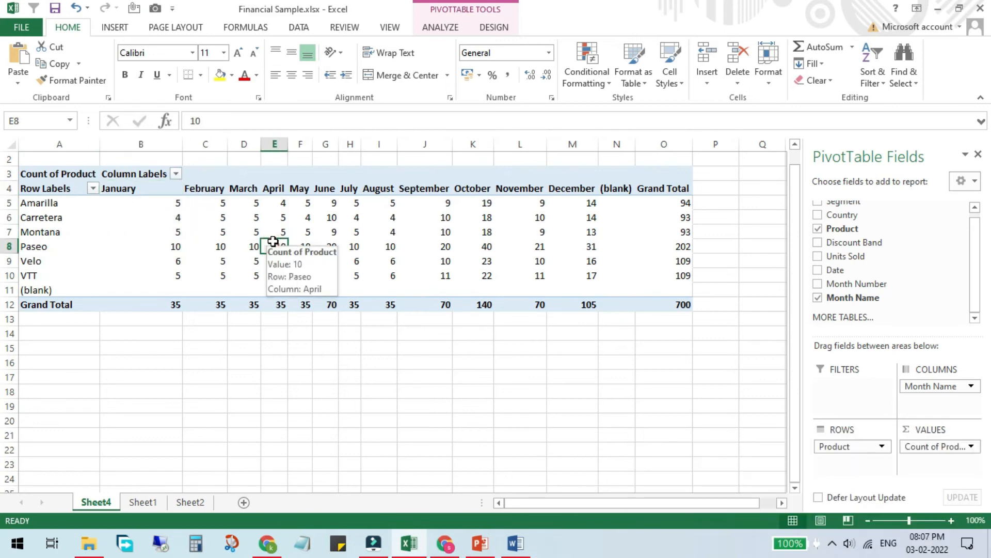